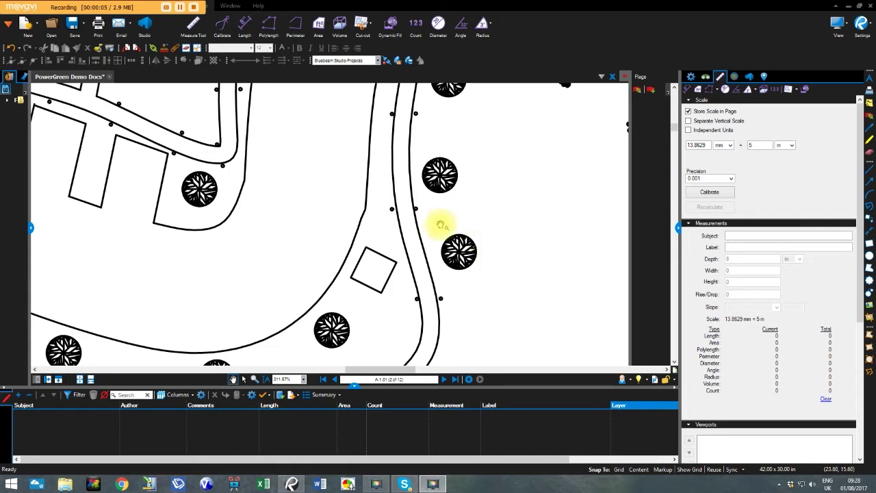
Pan the site plan slightly and choose the Perimeter measurement tool
left_click_drag(440, 229, 416, 218)
scroll(415, 217, "down", 3)
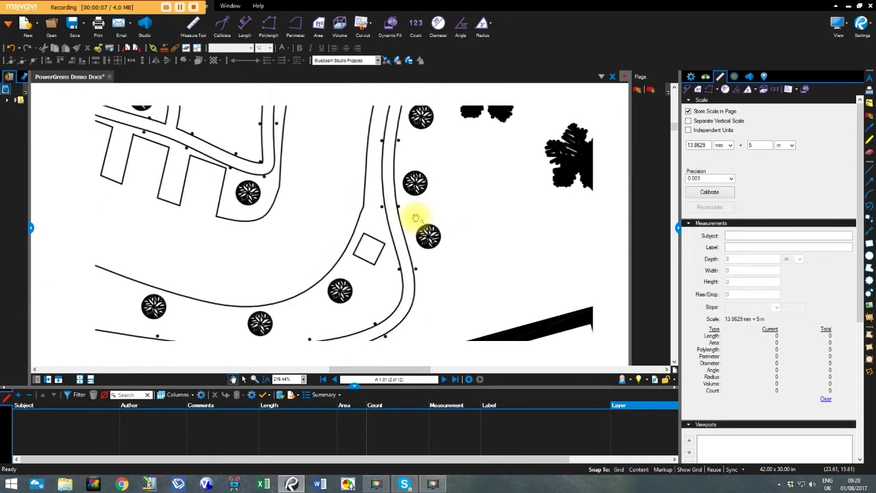
left_click(296, 34)
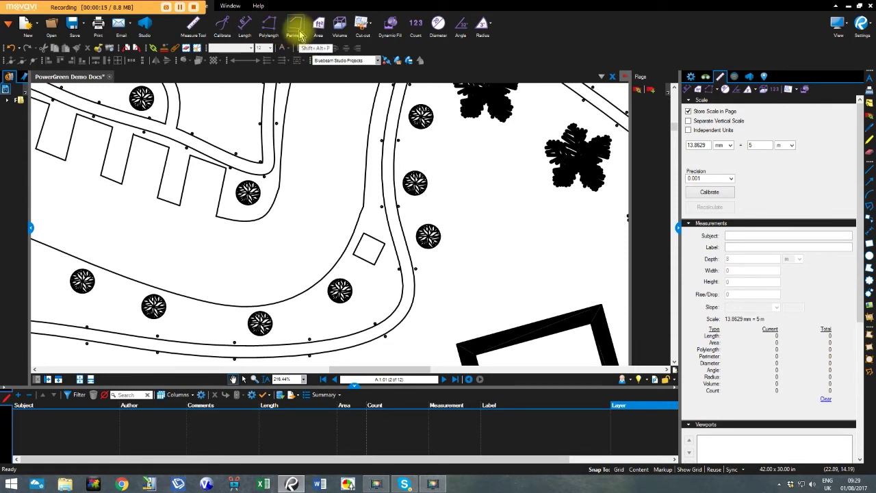
left_click(318, 34)
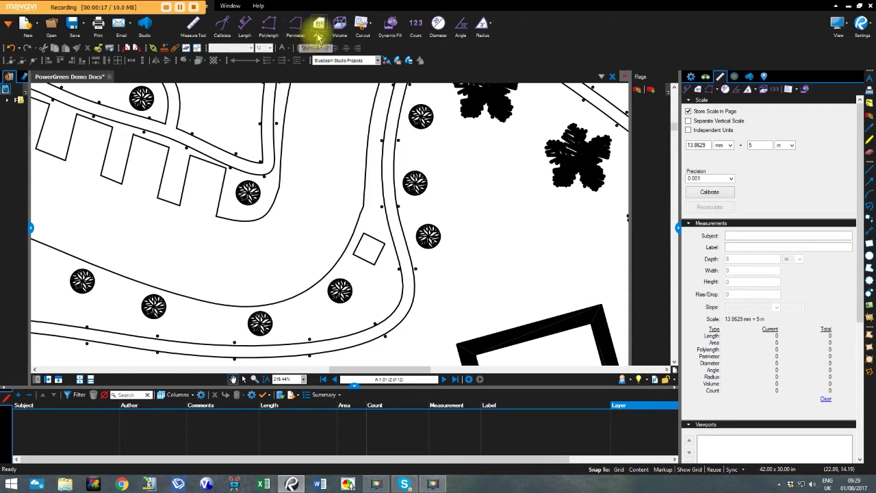
left_click(294, 34)
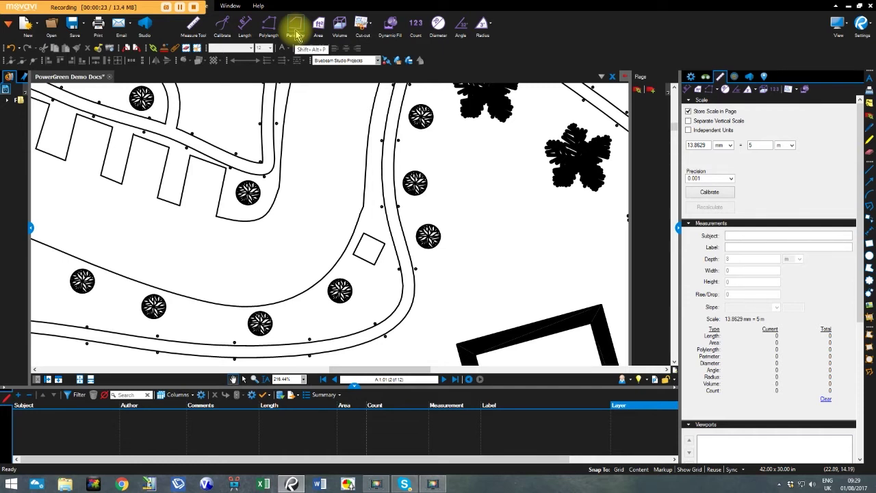
Trace a 9.426 m WP08 perimeter down the inner curve of the path edge
left_click(296, 35)
scroll(349, 257, "up", 2)
scroll(411, 211, "up", 5)
left_click(417, 207)
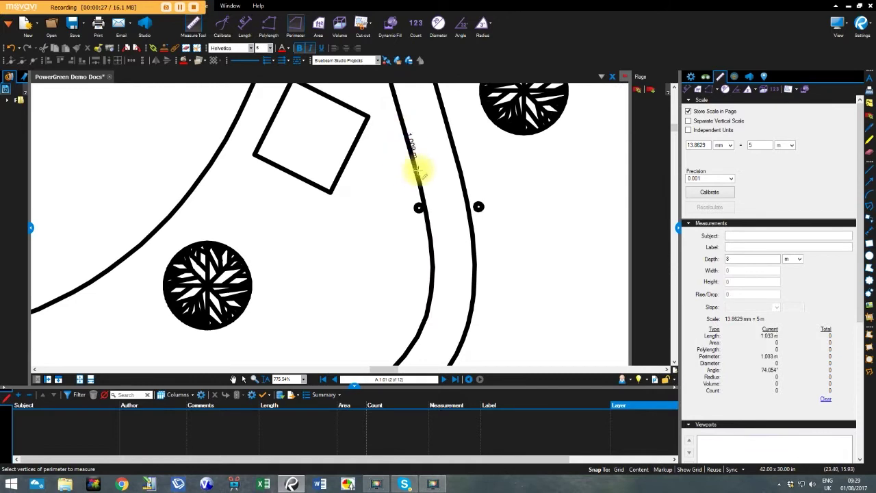
left_click(424, 216)
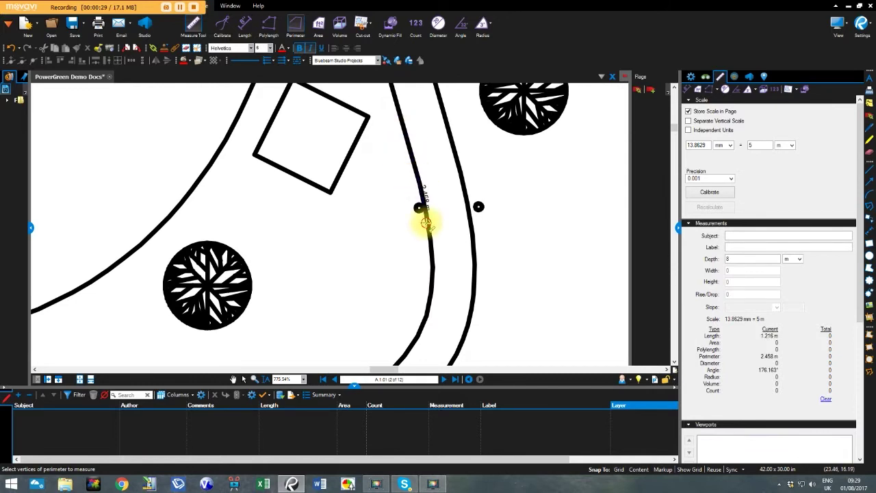
scroll(432, 269, "down", 3)
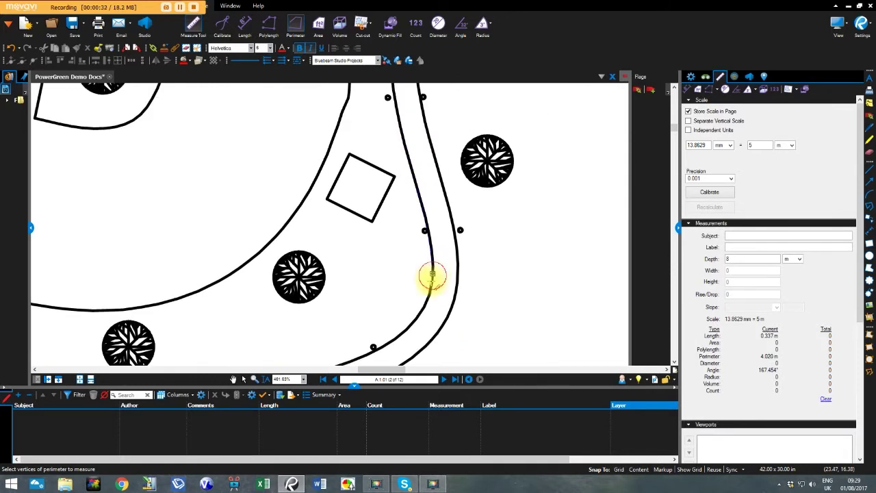
left_click(426, 301)
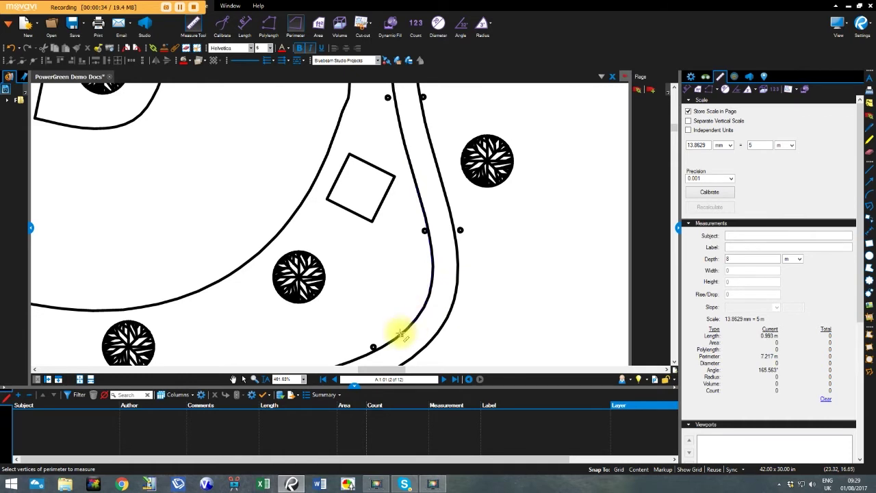
left_click(359, 347)
scroll(357, 312, "down", 2)
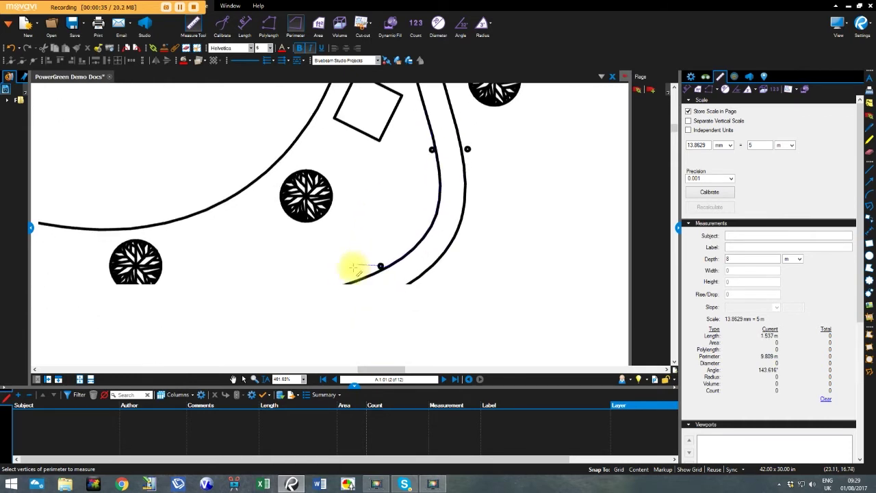
double_click(365, 278)
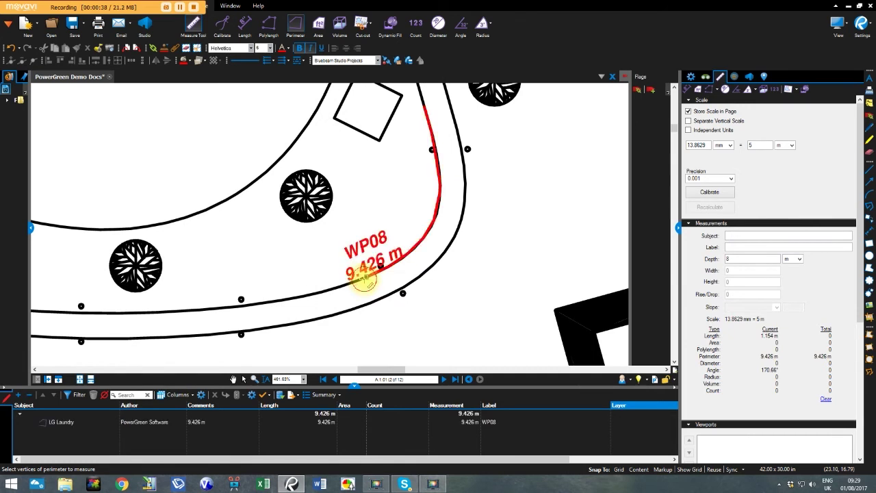
Drag the finished WP08 measurement aside onto the tree symbol
scroll(410, 254, "up", 2)
scroll(410, 254, "down", 2)
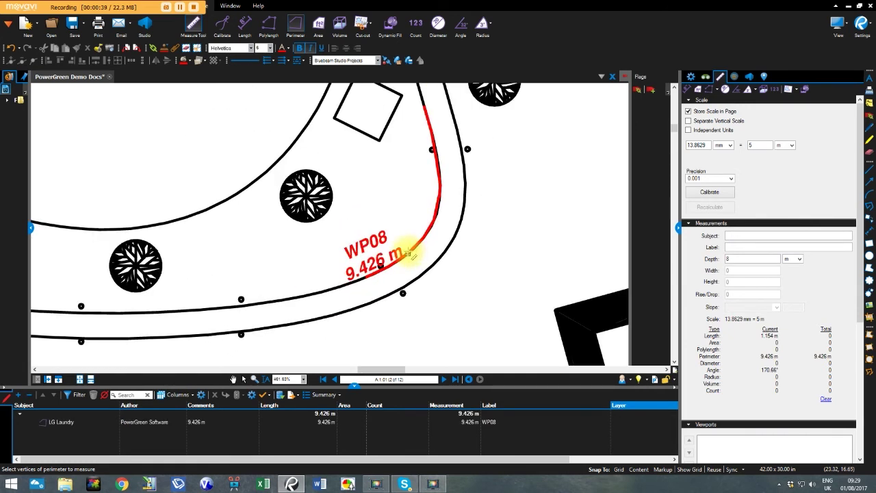
key("Escape")
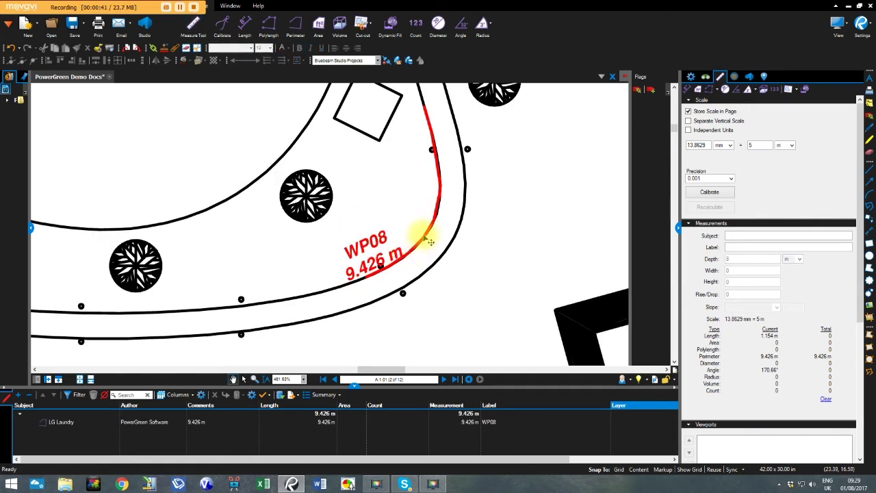
left_click_drag(425, 235, 283, 231)
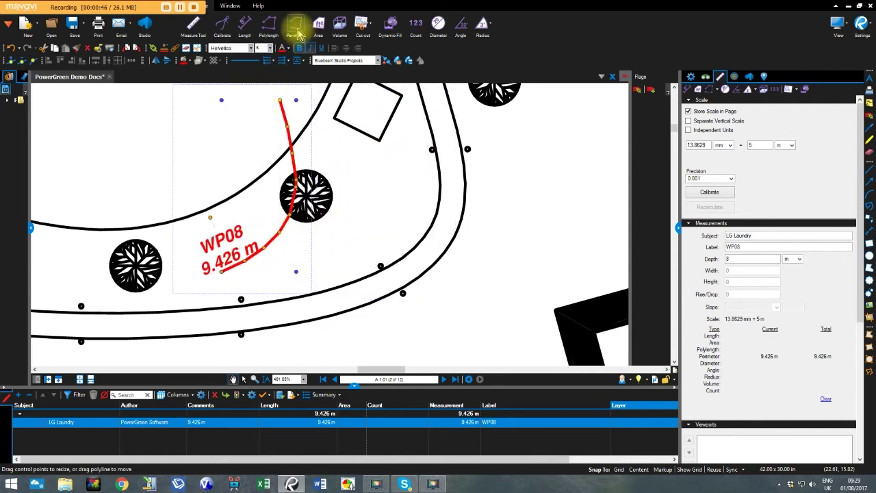
left_click(295, 31)
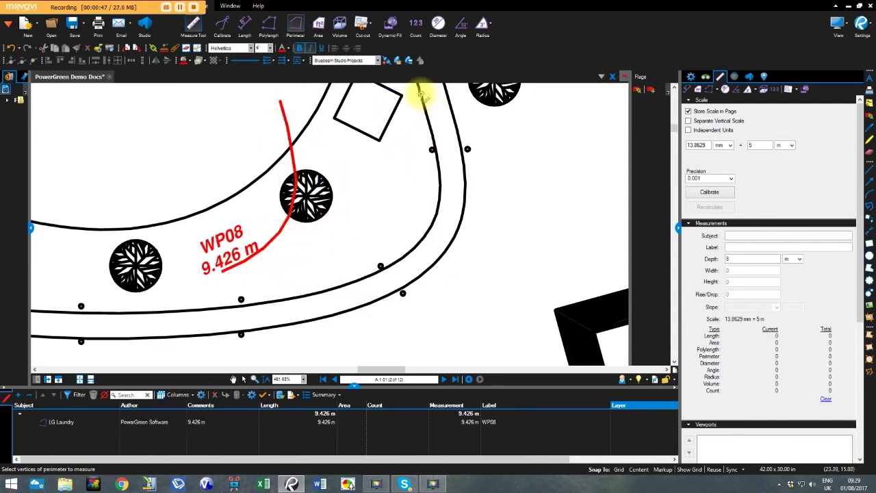
Measure a second WP08 perimeter through three points along the curved path edge
left_click(420, 94)
left_click(431, 142)
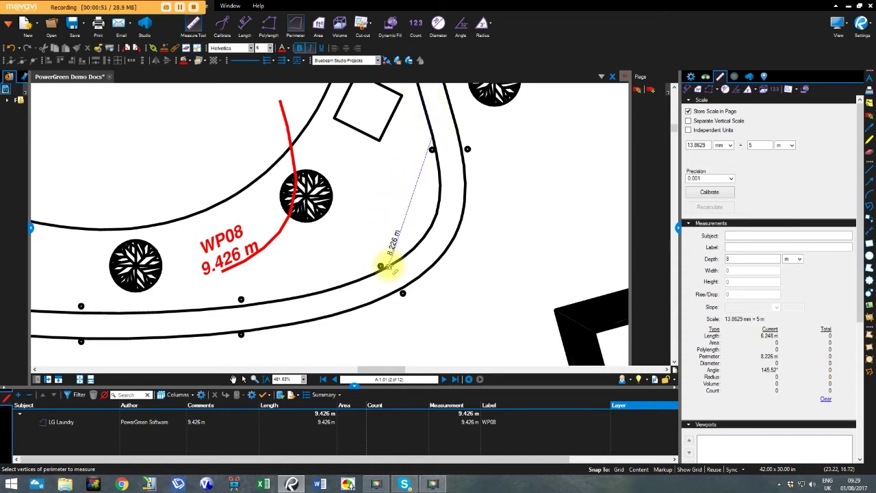
left_click(380, 265)
key("Return")
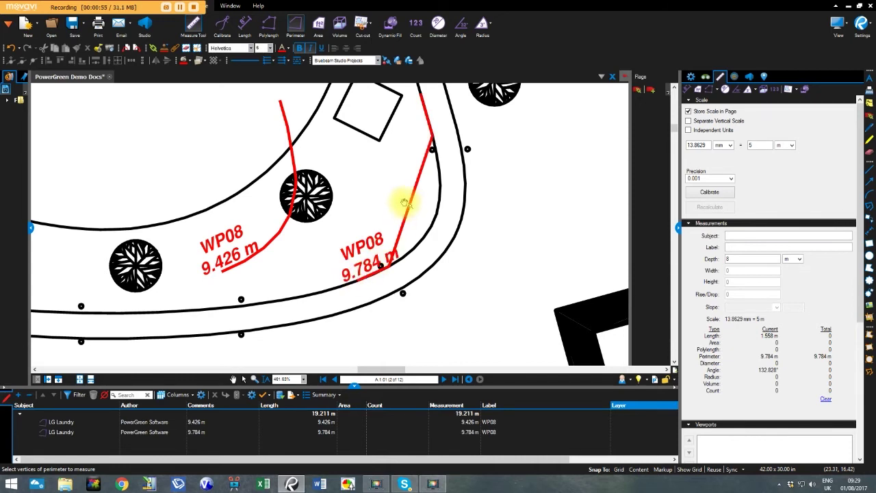
key("Escape")
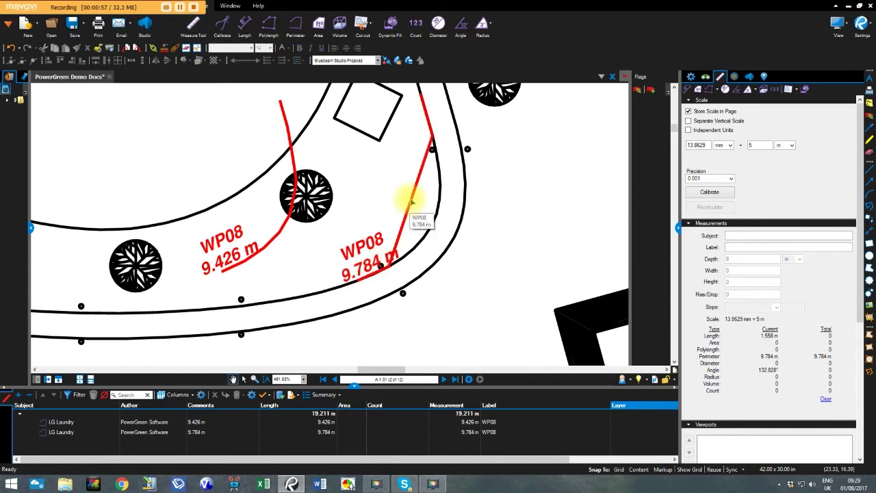
Convert the new 9.784 m measurement to an arc, now reading 10.138 m
left_click(411, 202)
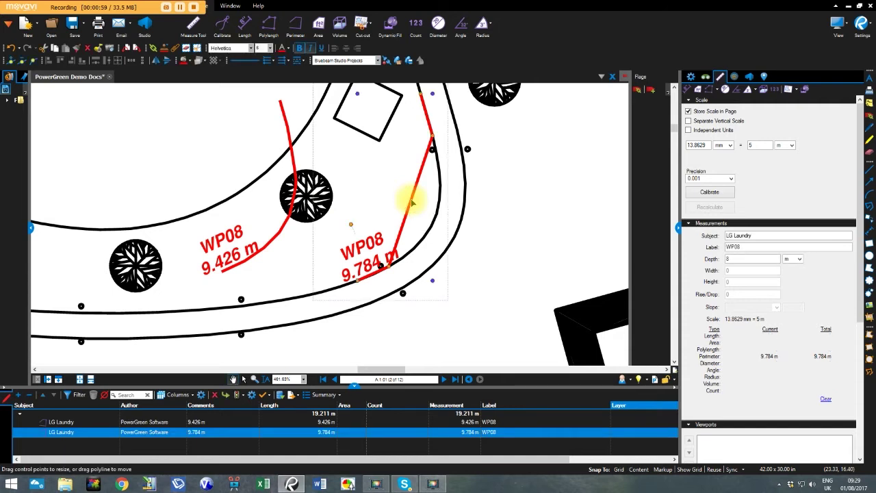
right_click(412, 203)
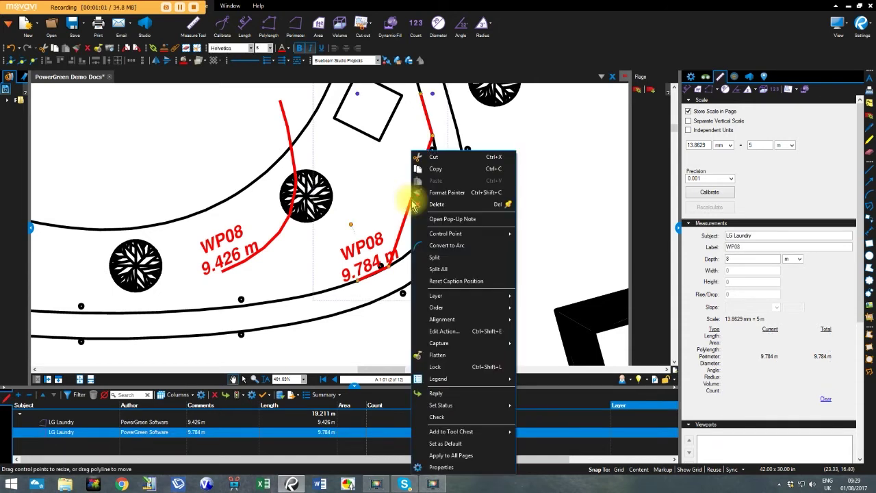
left_click(444, 245)
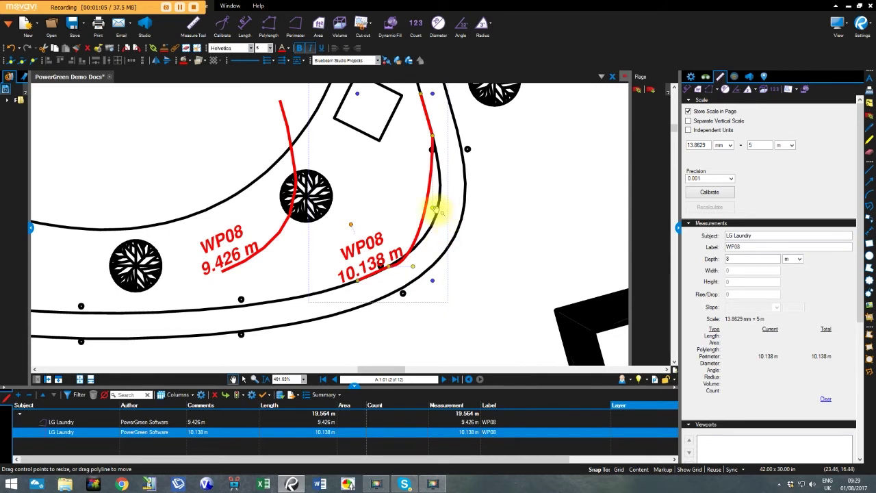
Drag the arc's control points to bend the WP08 line outward along the curve
left_click_drag(440, 216, 455, 200)
mouse_move(419, 273)
left_mouse_down()
mouse_move(411, 274)
mouse_move(409, 258)
left_mouse_up()
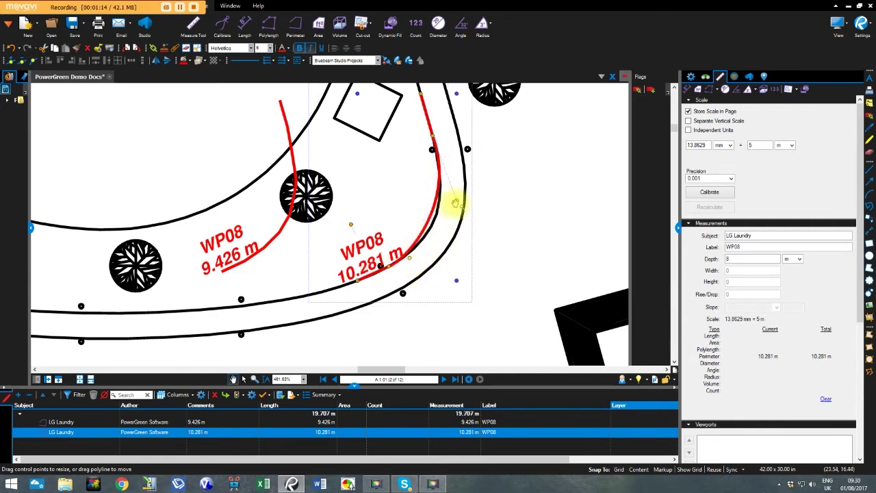
left_click_drag(455, 203, 464, 198)
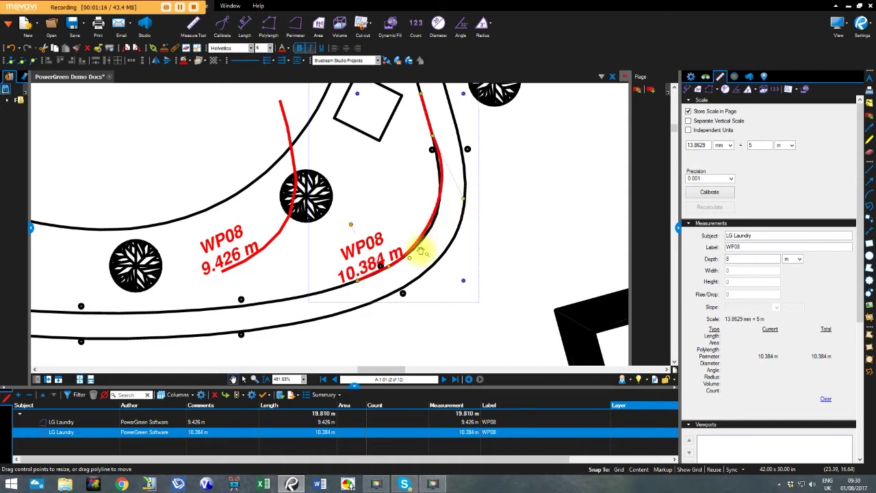
mouse_move(410, 257)
left_mouse_down()
mouse_move(414, 275)
mouse_move(410, 267)
left_mouse_up()
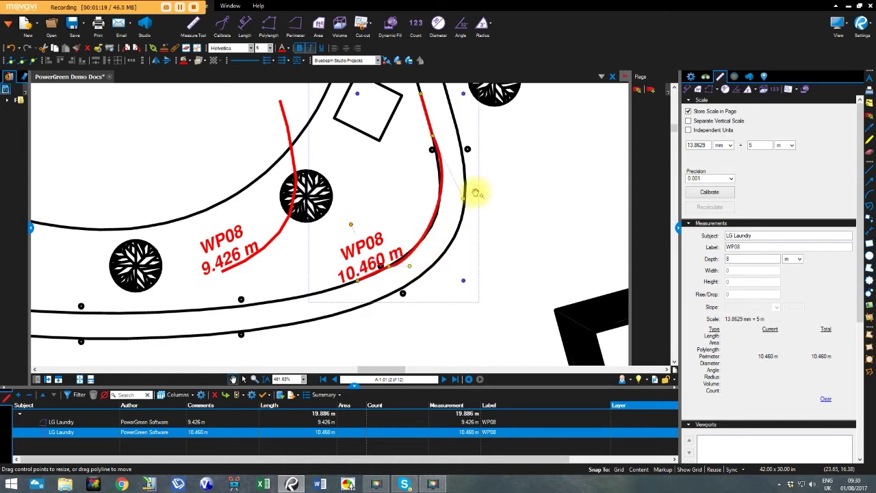
left_click_drag(464, 197, 460, 201)
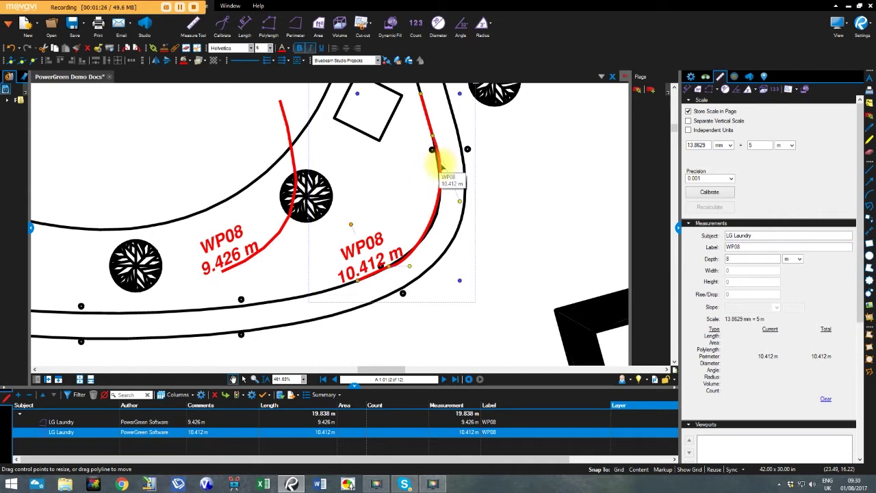
left_click_drag(441, 167, 441, 164)
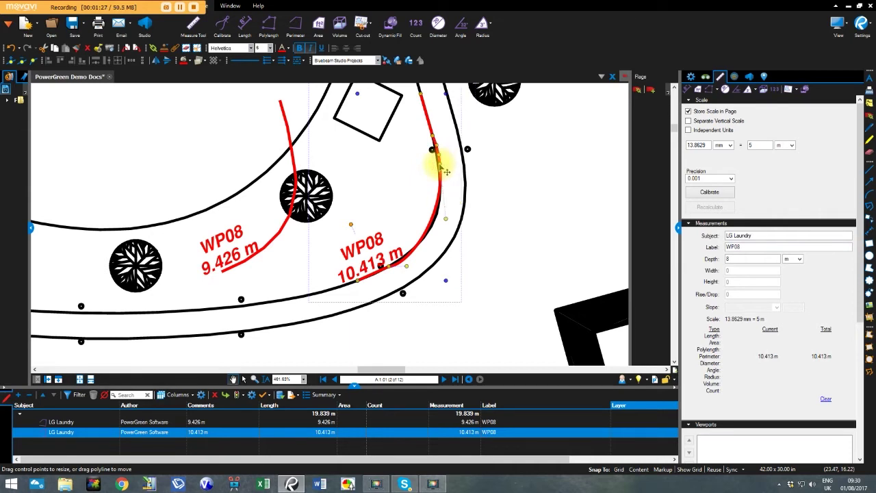
Refine the WP08 curve's points until it hugs the path edge at 10.436 m
left_click_drag(448, 172, 448, 176)
left_click_drag(446, 218, 449, 222)
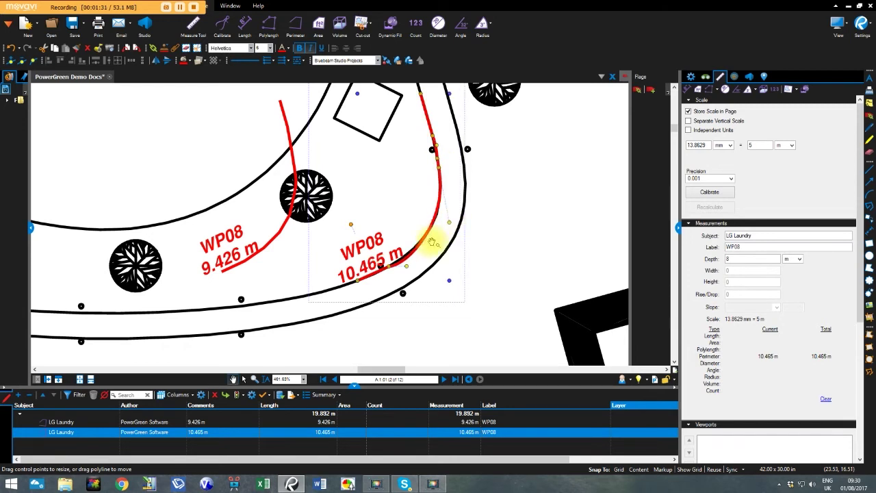
mouse_move(406, 266)
left_mouse_down()
mouse_move(416, 266)
mouse_move(409, 259)
left_mouse_up()
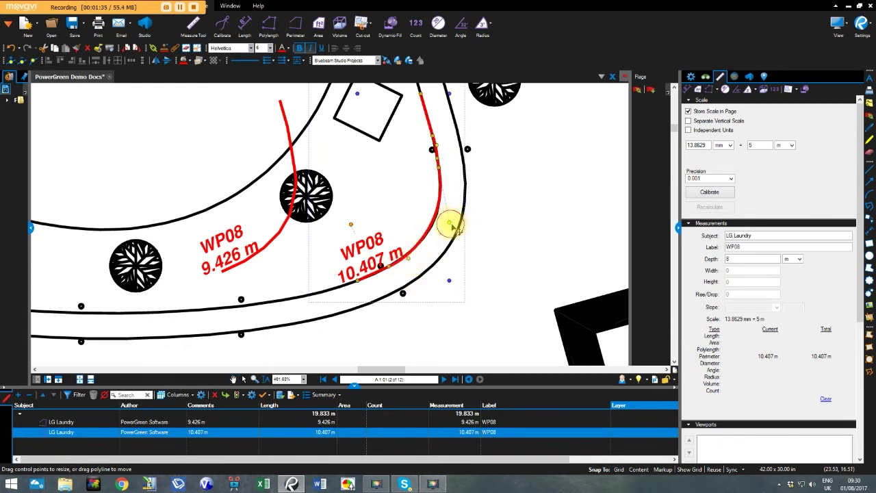
left_click_drag(454, 226, 426, 235)
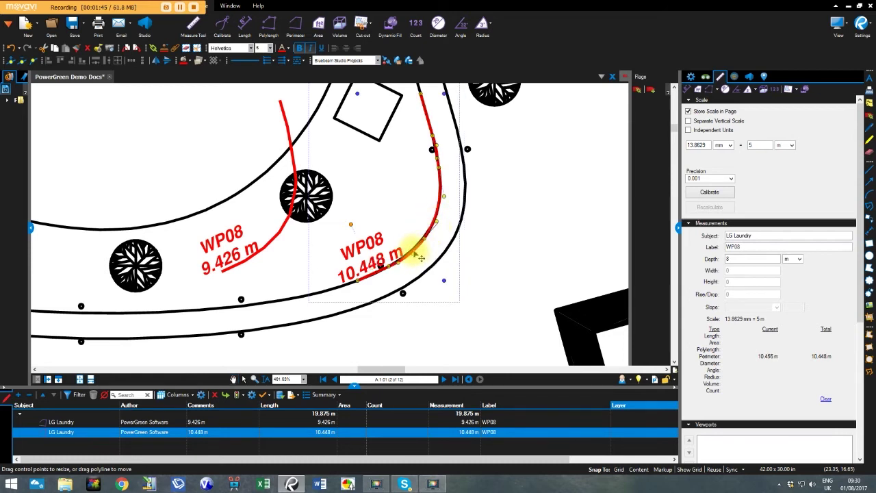
left_click_drag(415, 255, 444, 231)
left_click_drag(444, 199, 438, 226)
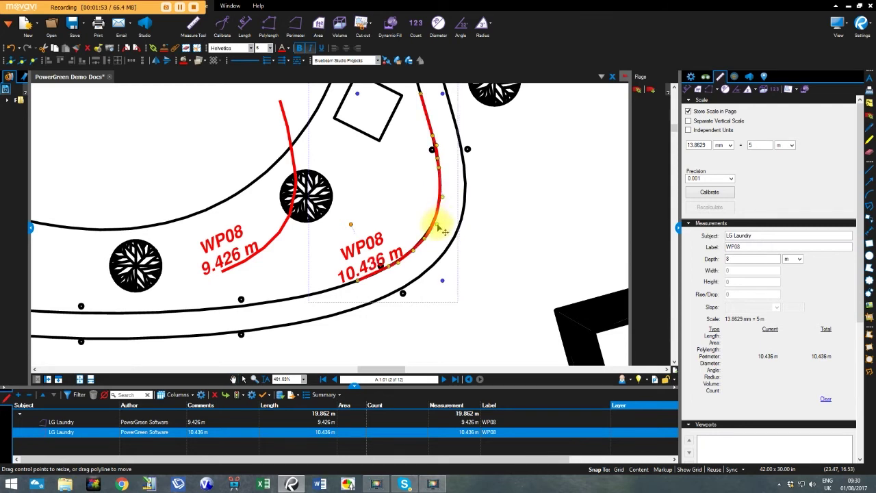
scroll(440, 205, "down", 2)
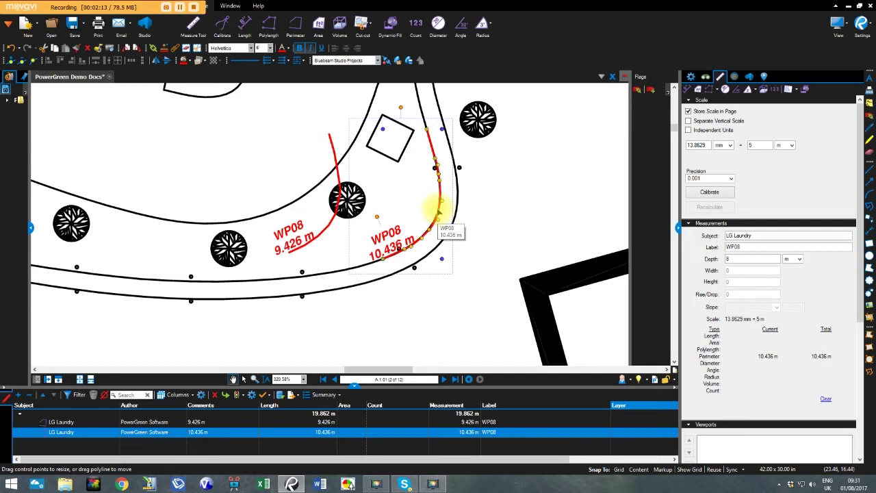
Pan and zoom across the site plan from the WP08 measurements to the pool area
left_click_drag(438, 209, 516, 204)
scroll(411, 202, "down", 6)
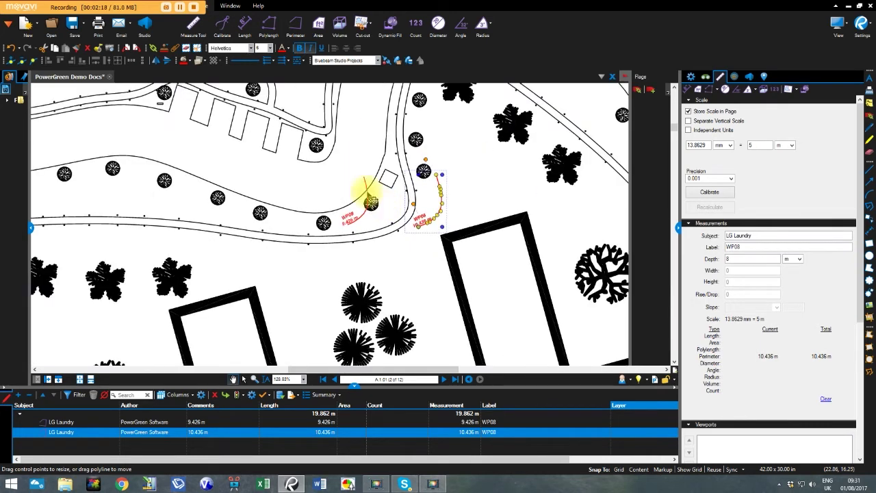
scroll(336, 203, "up", 2)
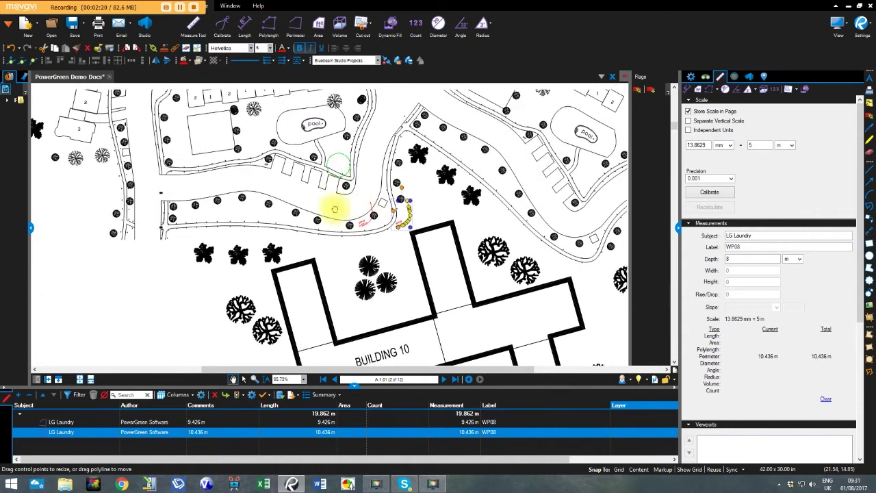
left_click_drag(485, 172, 407, 192)
scroll(283, 185, "up", 2)
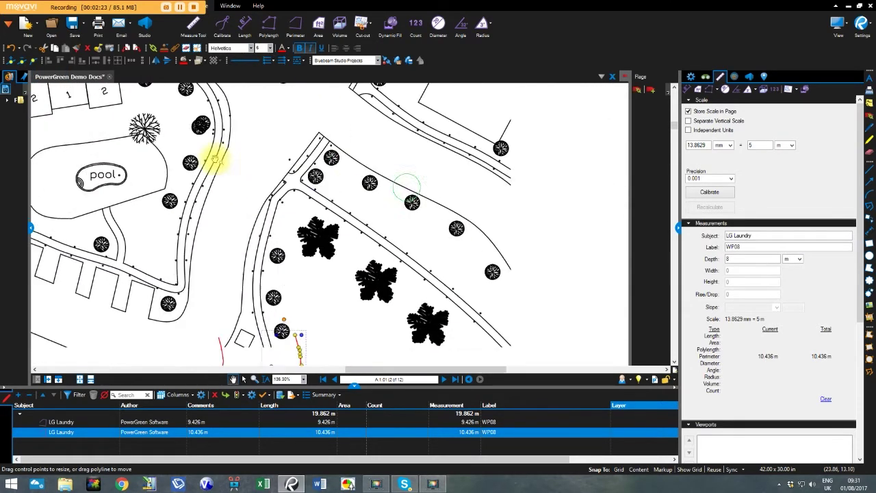
scroll(214, 159, "down", 2)
Place seven vertices around the pool surround for a 193.637 sq m Room 3 area, perimeter 55.705 m
left_click_drag(376, 162, 440, 225)
scroll(415, 200, "up", 3)
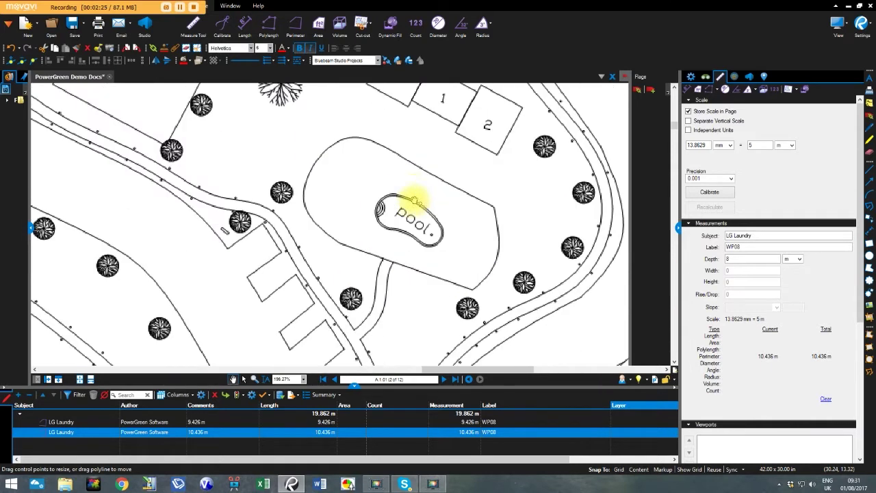
left_click(318, 24)
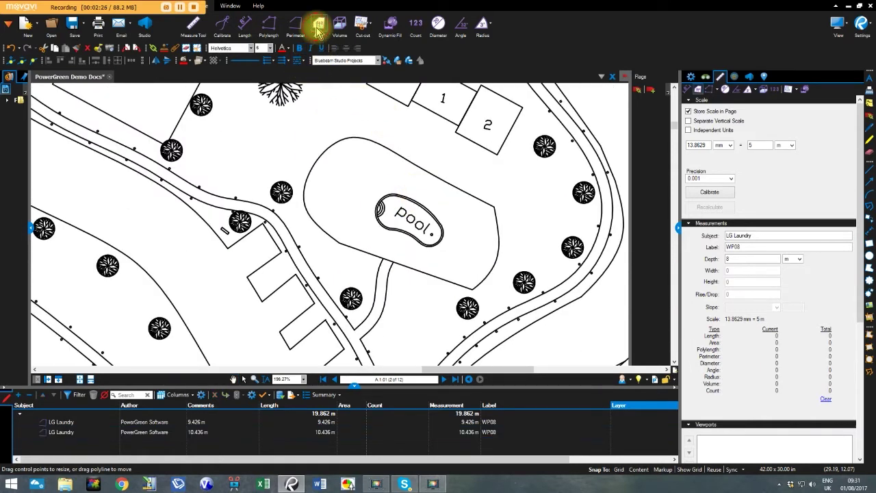
left_click(362, 137)
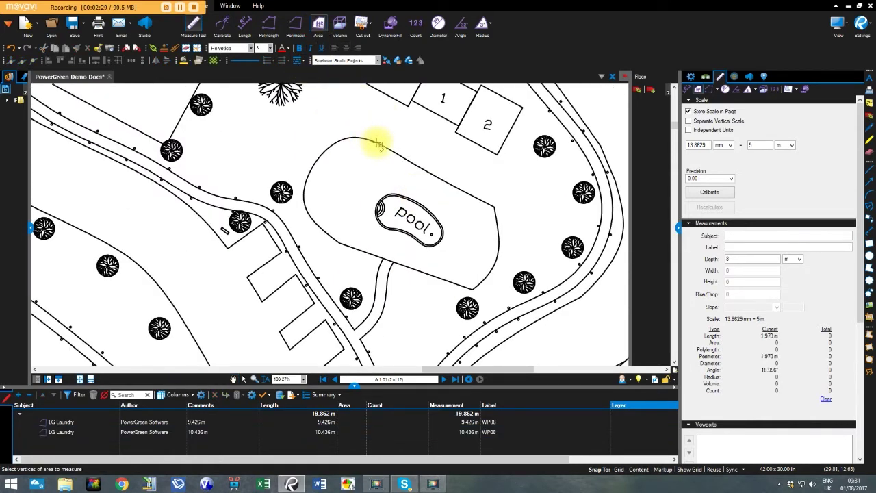
left_click(378, 144)
left_click(494, 205)
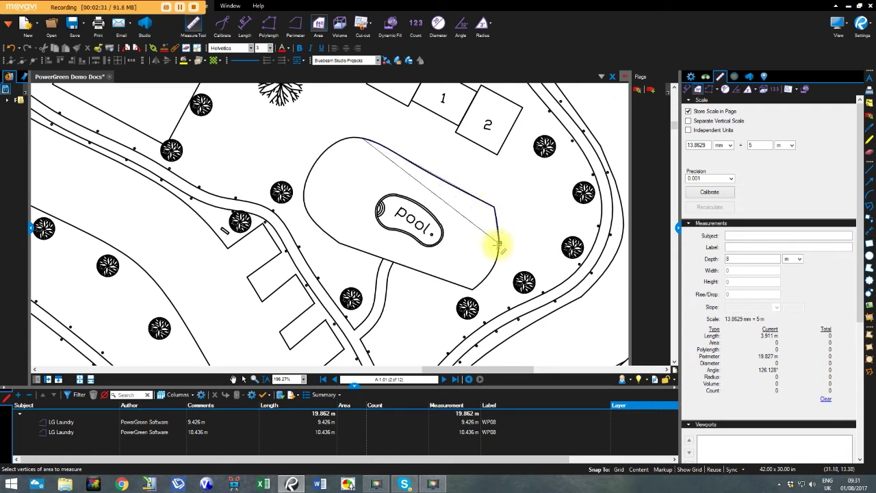
left_click(496, 256)
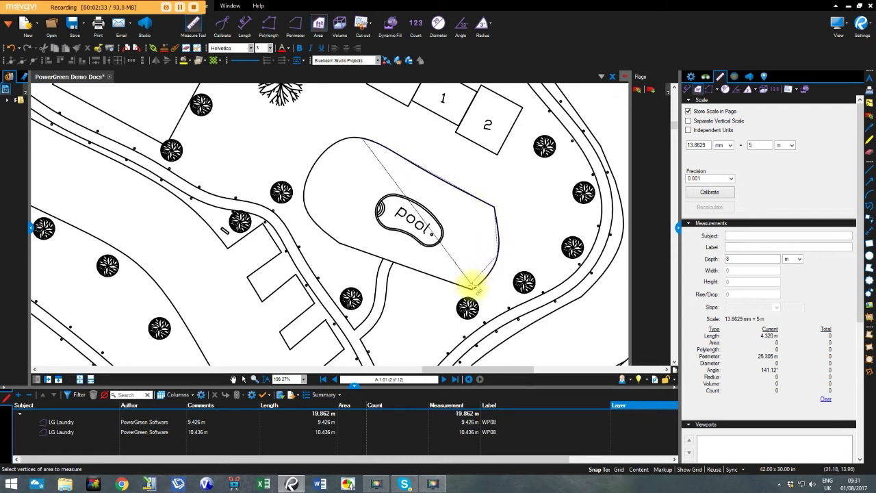
left_click(471, 289)
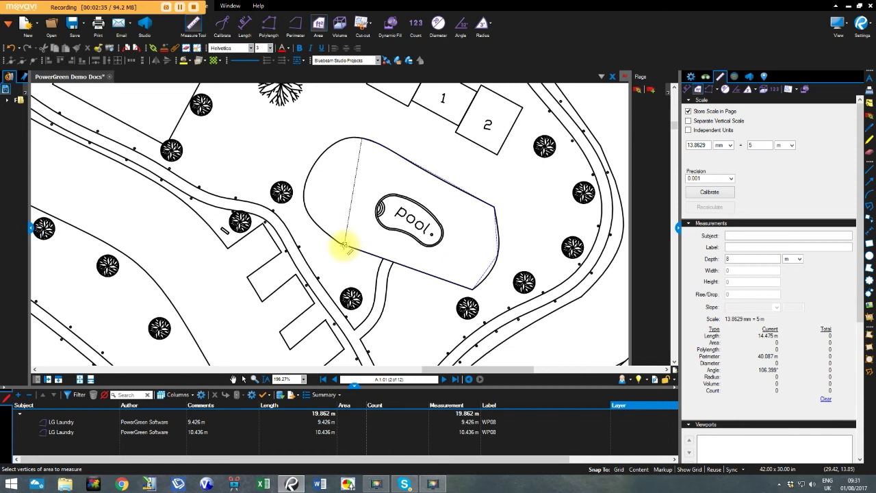
left_click(341, 243)
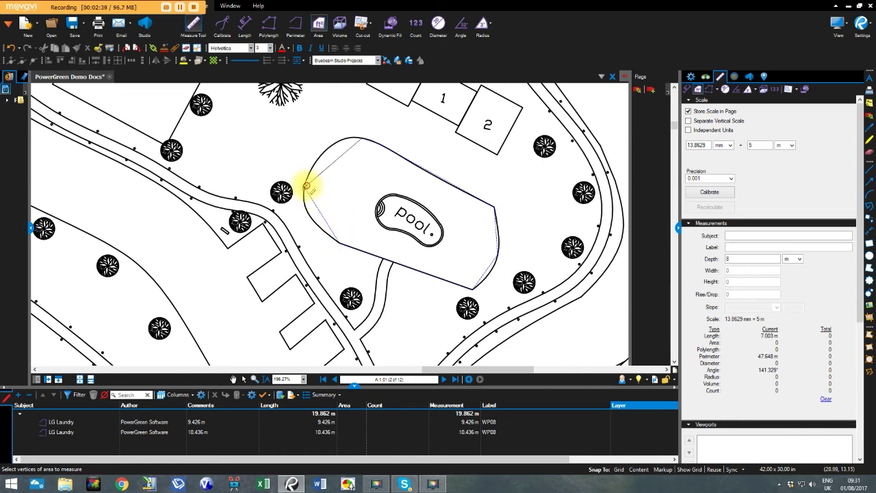
double_click(306, 186)
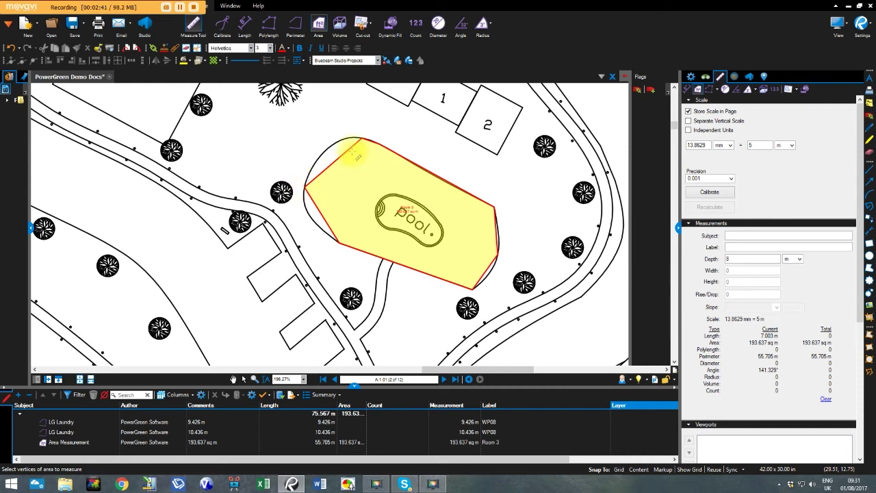
key("Escape")
Convert Room 3's upper-left edge to an arc bulged onto the pool curve, giving 201.951 sq m
scroll(336, 137, "up", 3)
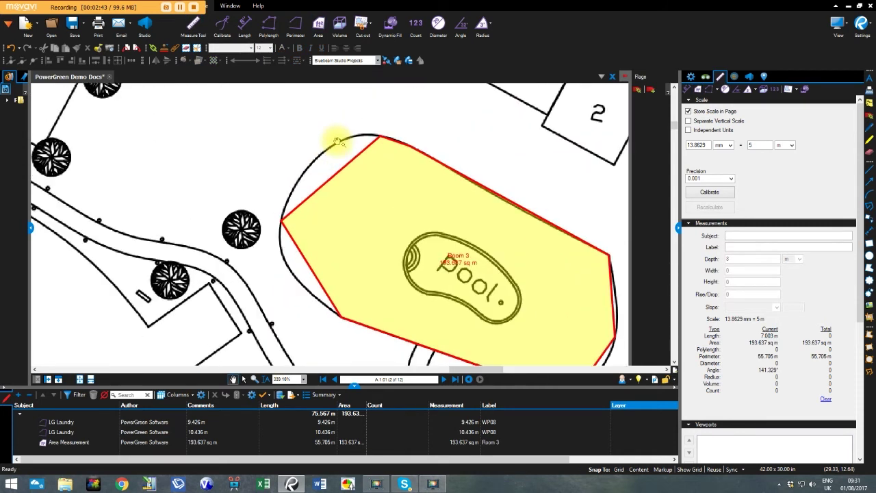
left_click(340, 179)
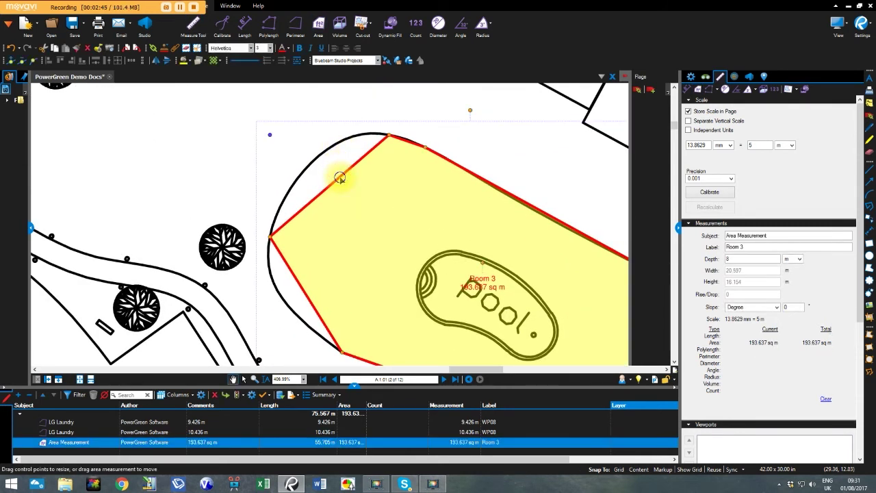
right_click(342, 182)
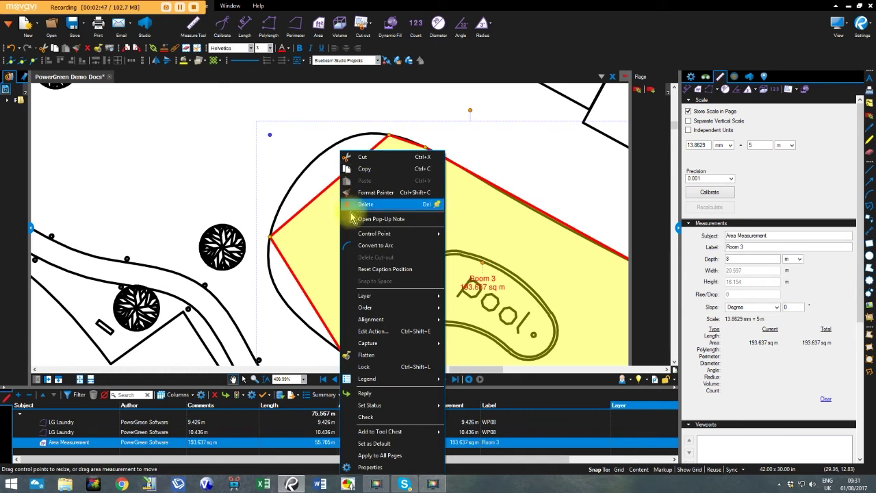
left_click(363, 245)
left_click_drag(318, 146, 328, 127)
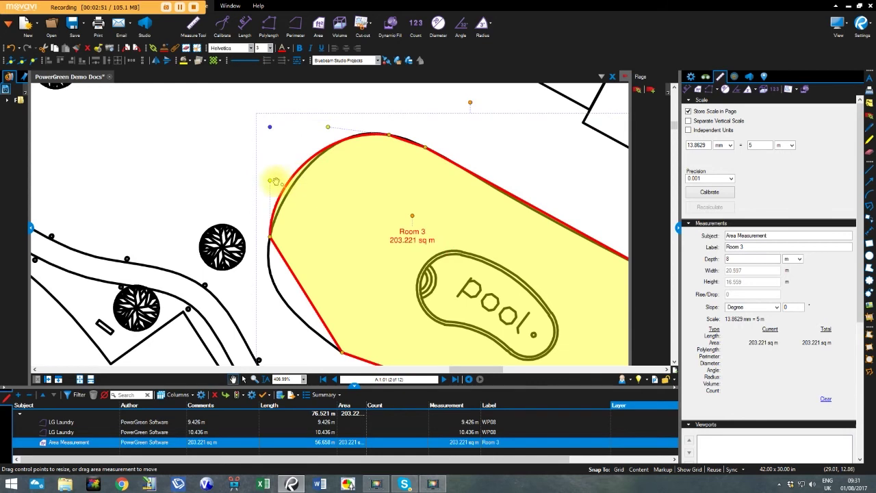
left_click_drag(271, 180, 279, 186)
scroll(294, 219, "down", 3)
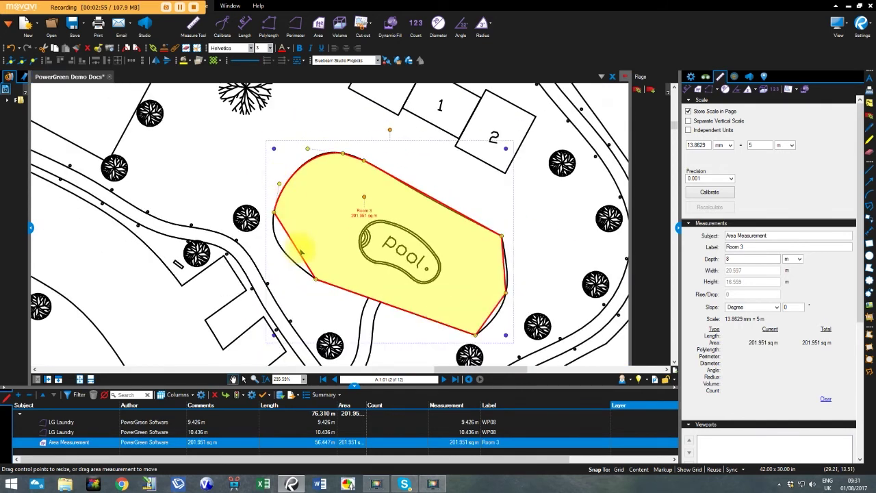
scroll(296, 252, "up", 3)
left_click(293, 248)
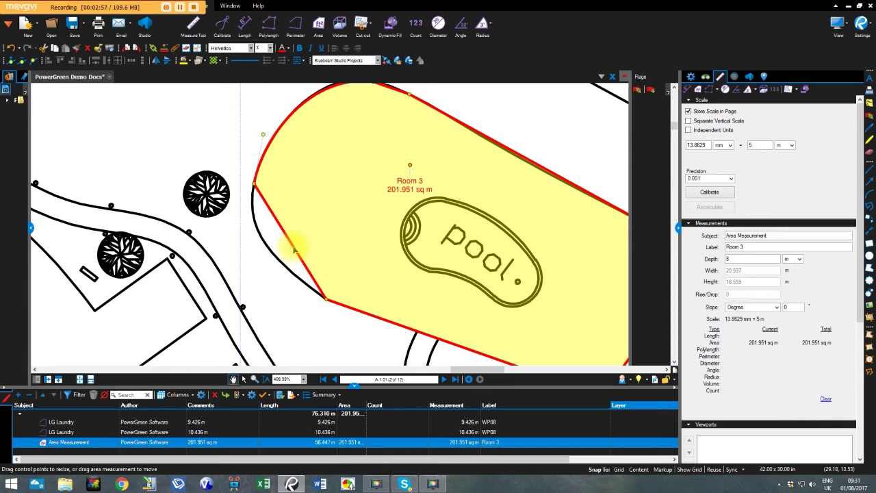
Convert Room 3's left edge to an arc fitted to the rounded surround, giving 207.104 sq m
right_click(293, 250)
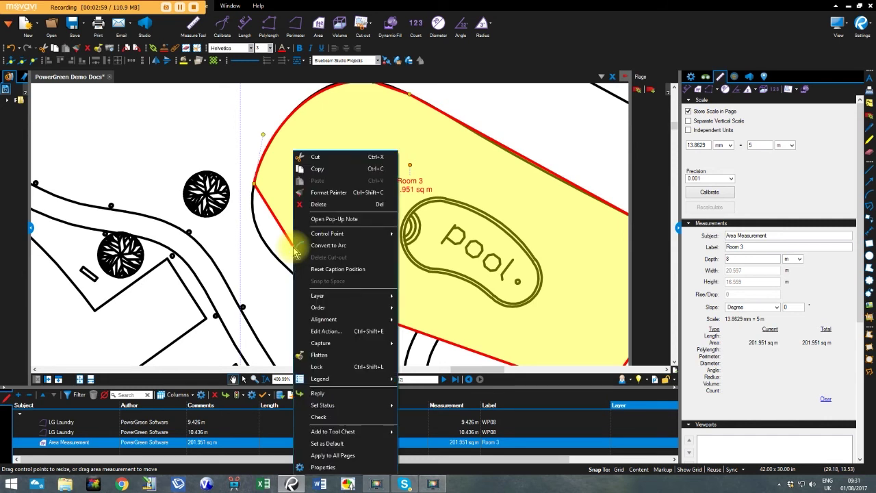
left_click(316, 244)
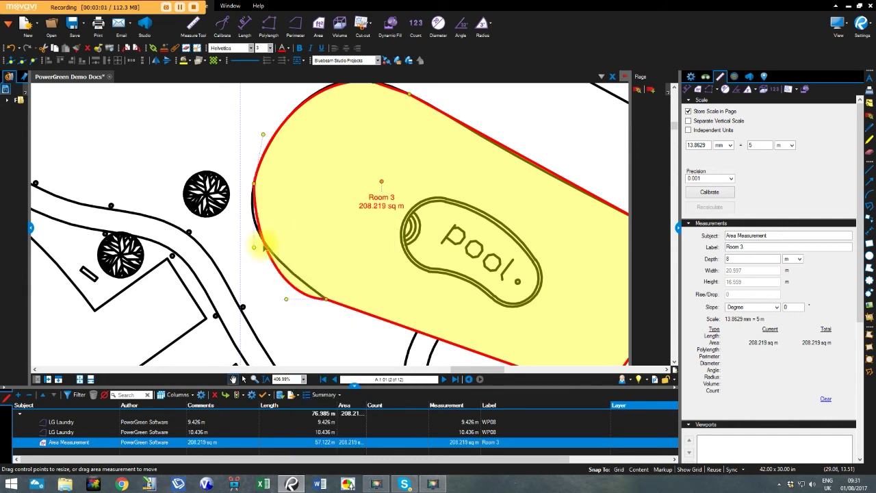
left_click_drag(252, 248, 245, 227)
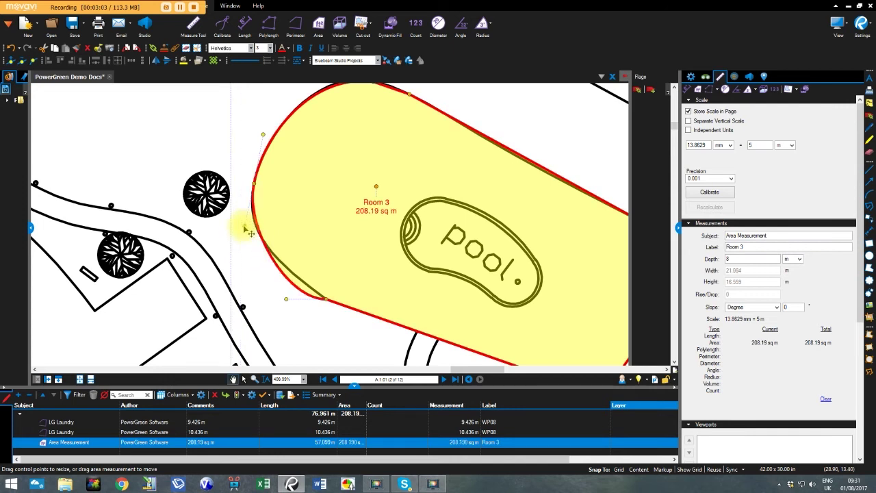
left_click_drag(290, 306, 282, 276)
left_click(251, 223)
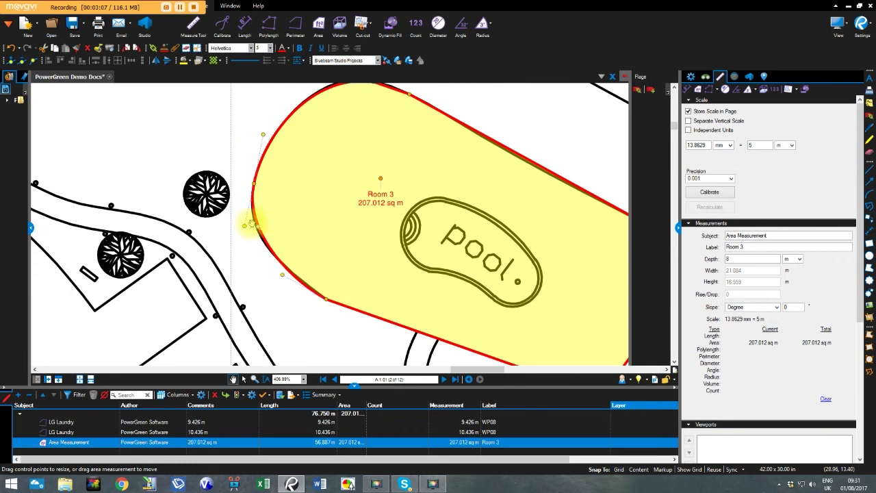
left_click_drag(248, 233, 250, 239)
scroll(253, 244, "down", 2)
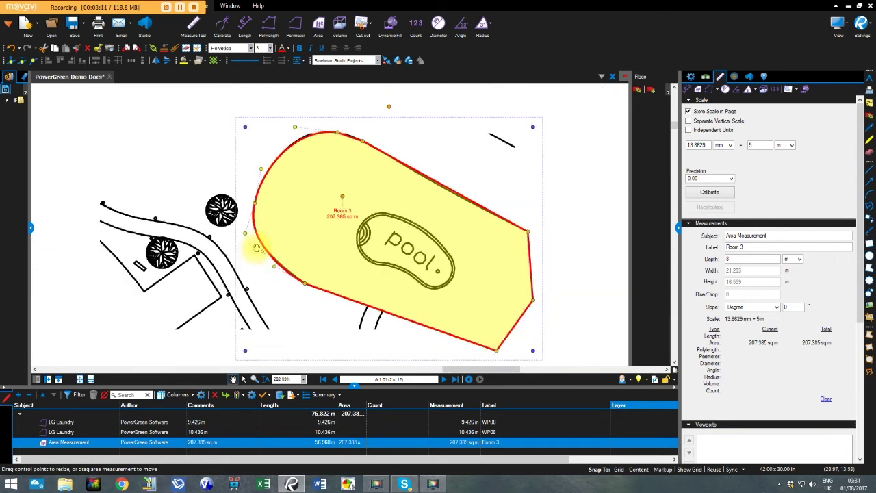
left_click_drag(277, 272, 275, 264)
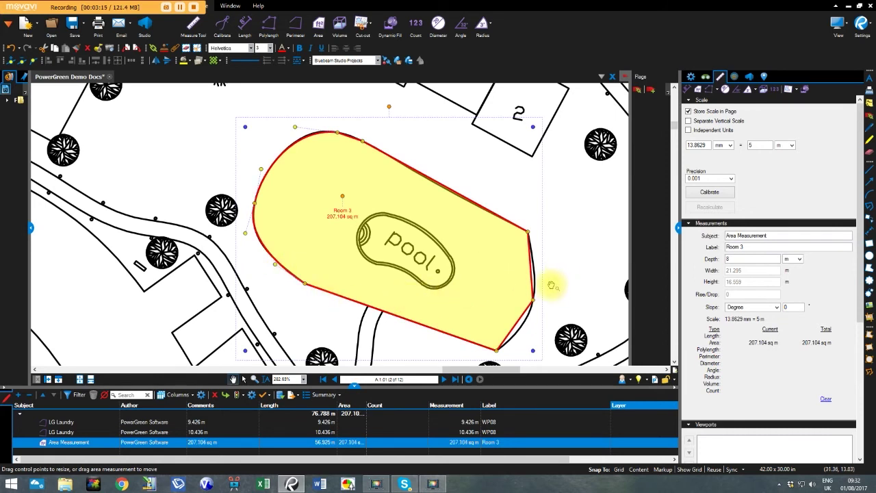
scroll(518, 260, "up", 4)
Add a vertex on Room 3's right edge and adjust it and the top-right vertex onto the outline
right_click(470, 245)
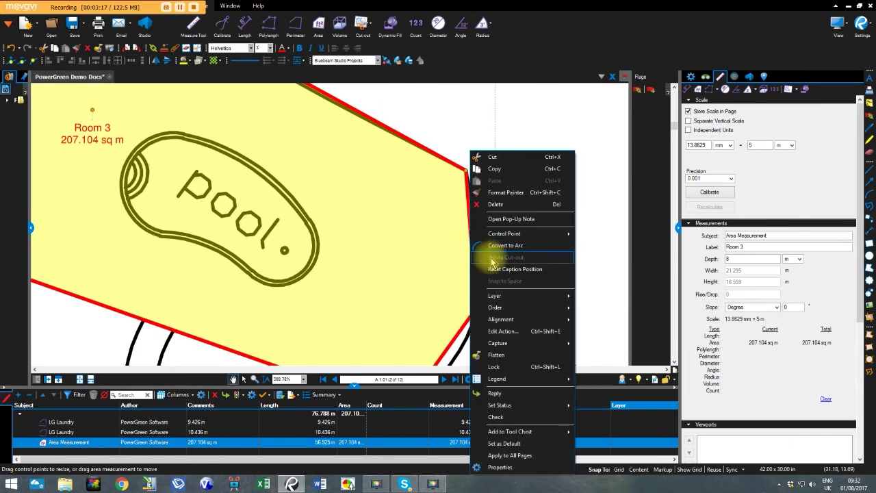
left_click(506, 245)
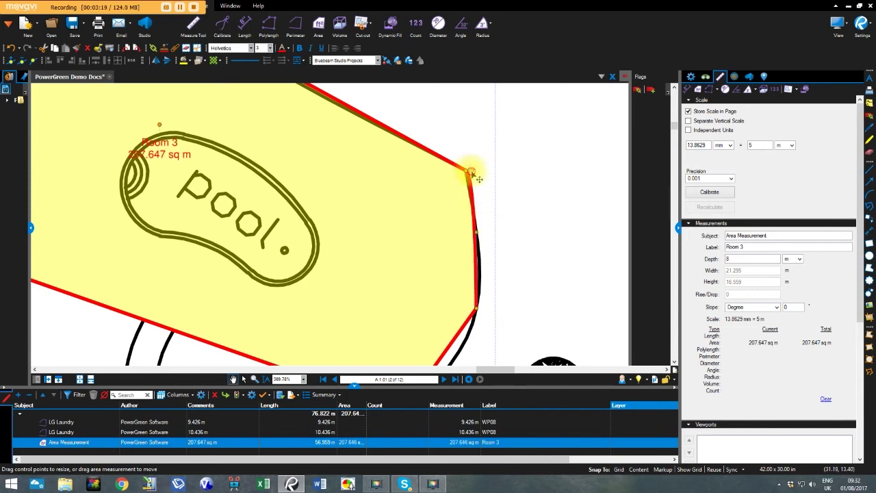
left_click_drag(471, 173, 467, 173)
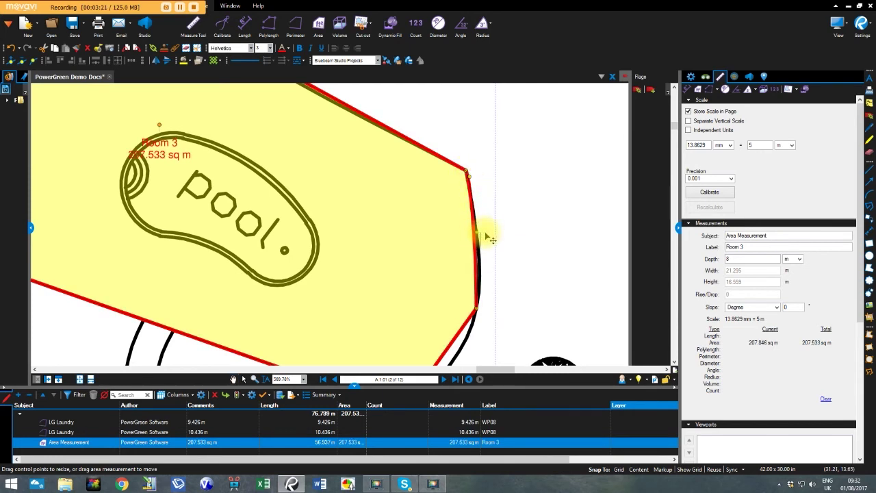
left_click_drag(493, 239, 493, 240)
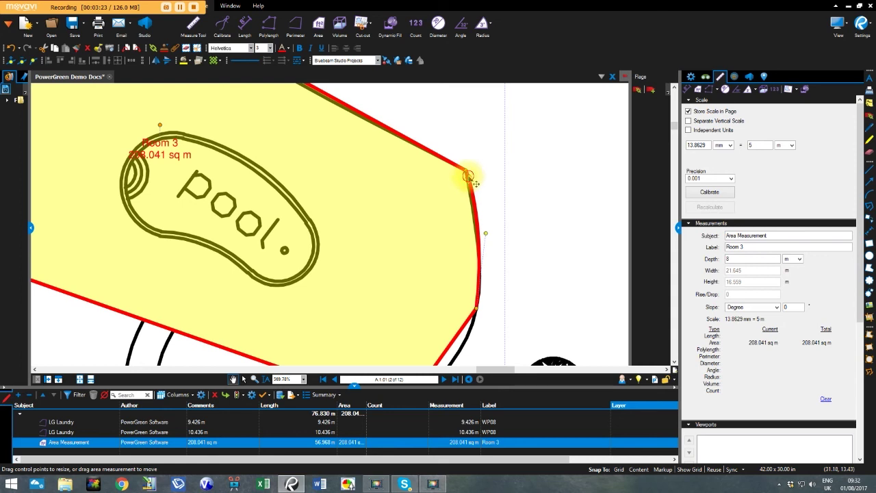
left_click_drag(469, 176, 473, 191)
scroll(497, 198, "down", 3)
scroll(470, 274, "up", 3)
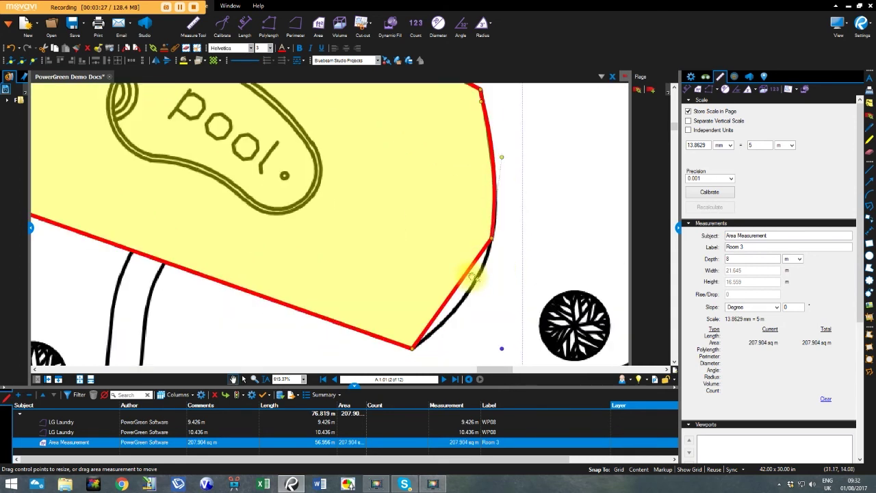
Convert the lower-right edge to an arc hugging the rounded corner, giving 209.227 sq m
right_click(463, 276)
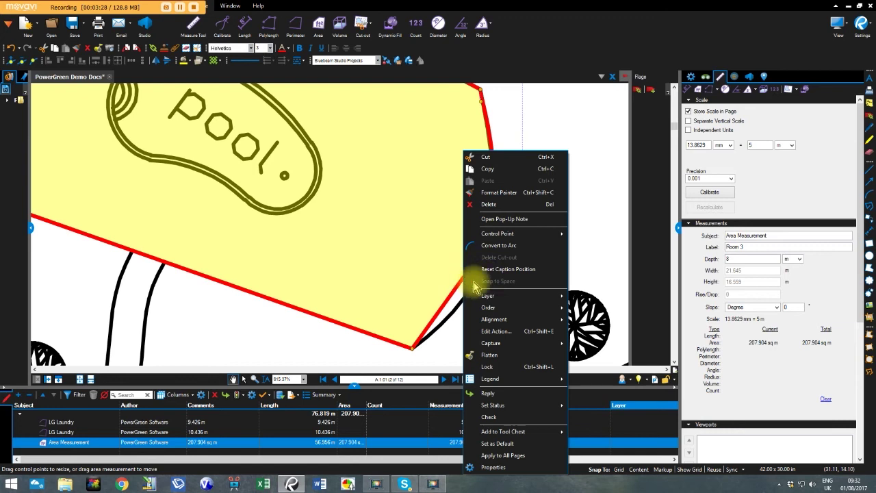
left_click(499, 247)
left_click_drag(499, 306, 470, 291)
left_click_drag(456, 347, 479, 293)
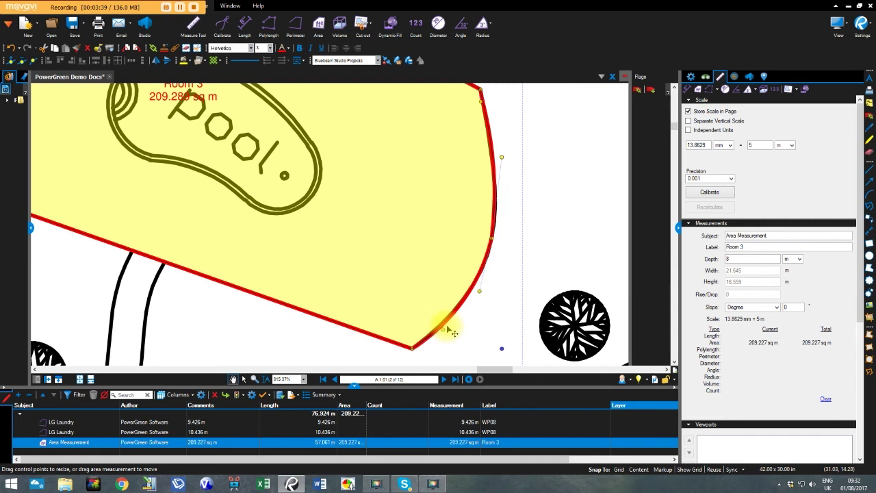
scroll(452, 331, "down", 7)
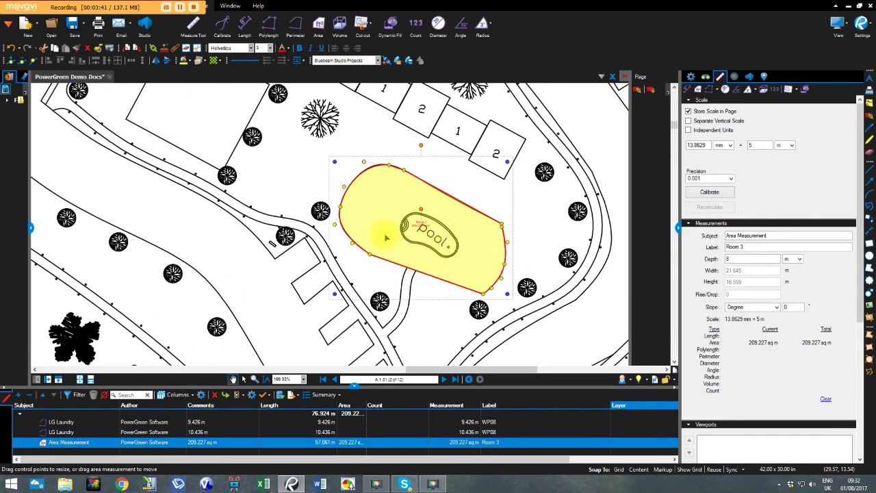
Zoom in and refit the upper-left arc's control points to the outline, giving 209.359 sq m
scroll(349, 200, "up", 4)
scroll(377, 136, "up", 4)
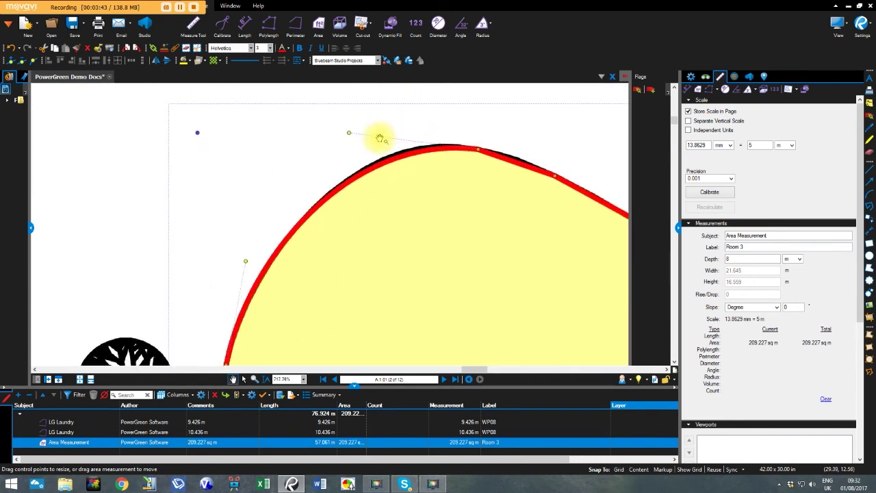
left_click_drag(346, 136, 339, 128)
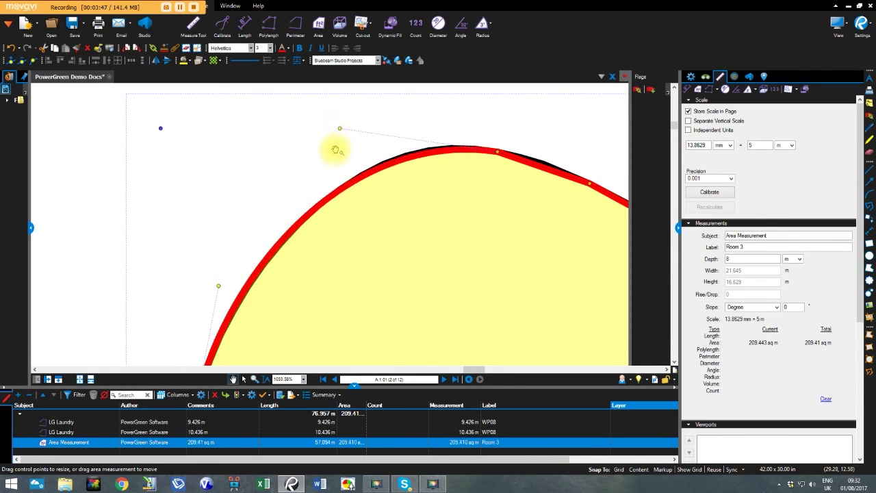
scroll(313, 202, "down", 4)
scroll(258, 224, "up", 4)
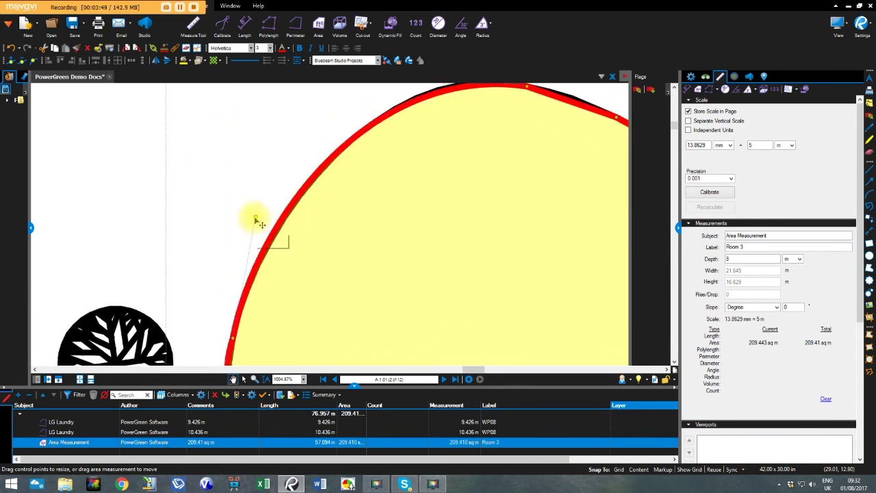
left_click_drag(256, 220, 254, 220)
scroll(260, 212, "down", 8)
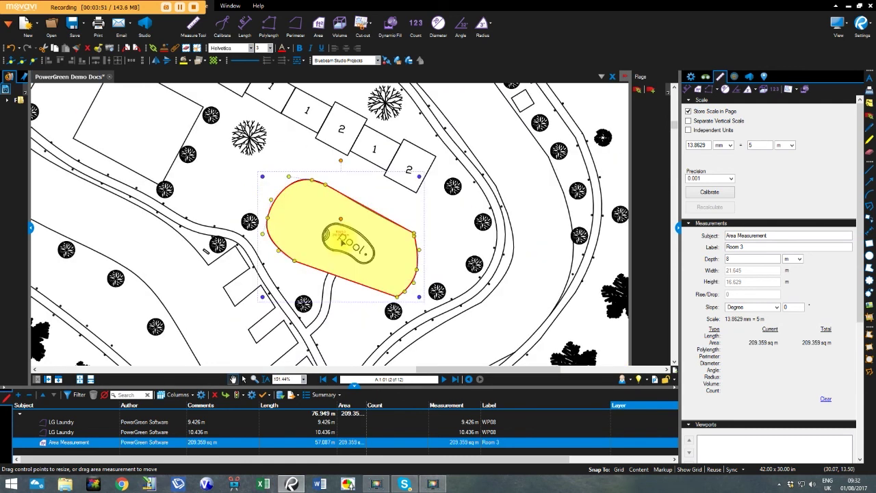
scroll(340, 240, "up", 1)
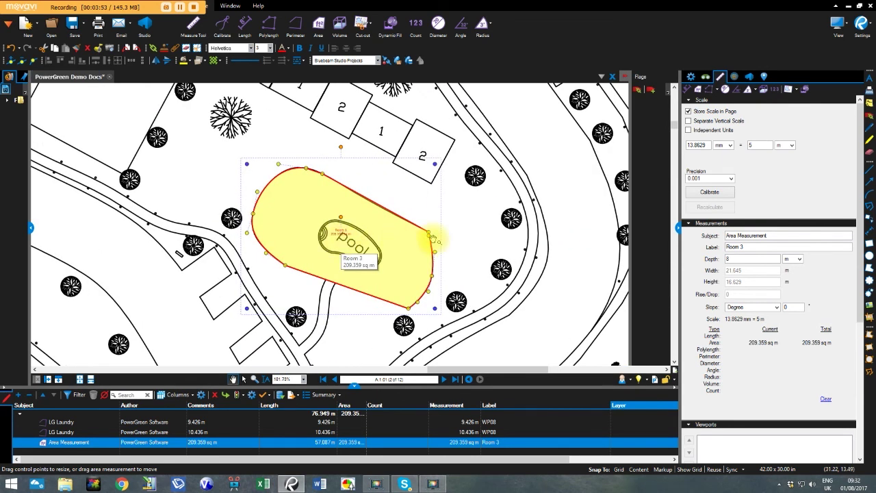